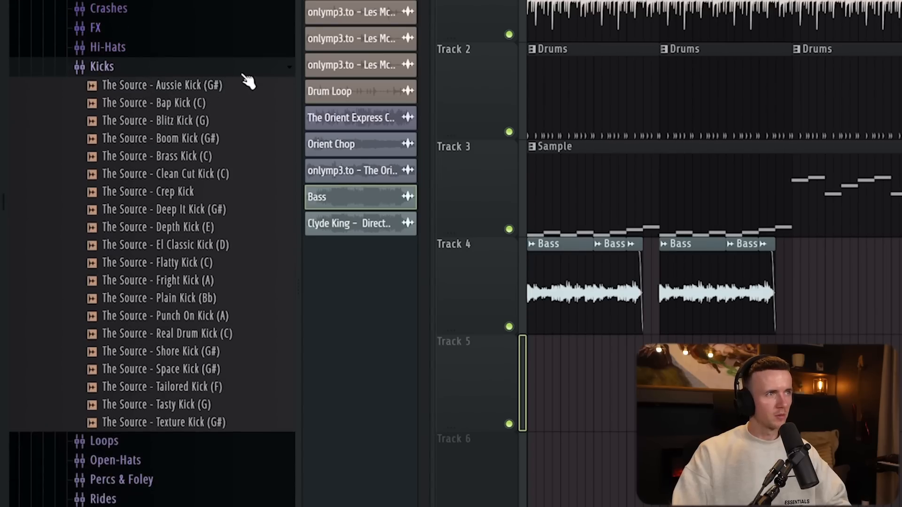
# Browse the Bass folder of The Source (Boom Bap) kit to its 808 samples
pyautogui.scroll(3, 212, 89)
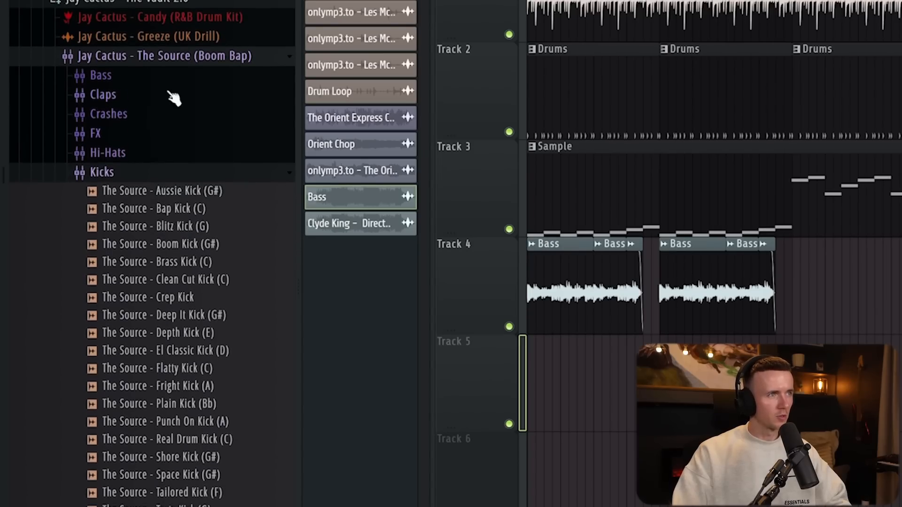
pyautogui.click(139, 79)
pyautogui.click(170, 98)
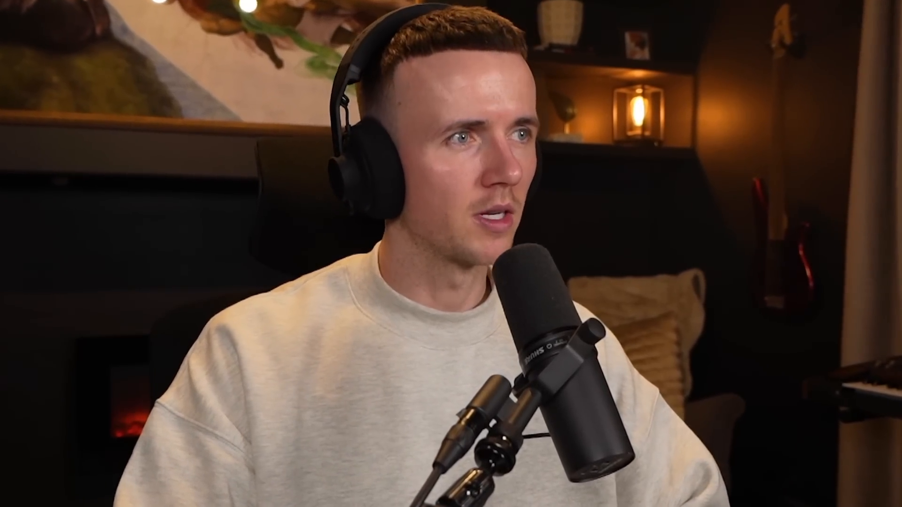
pyautogui.moveTo(351, 271); pyautogui.dragTo(350, 267)
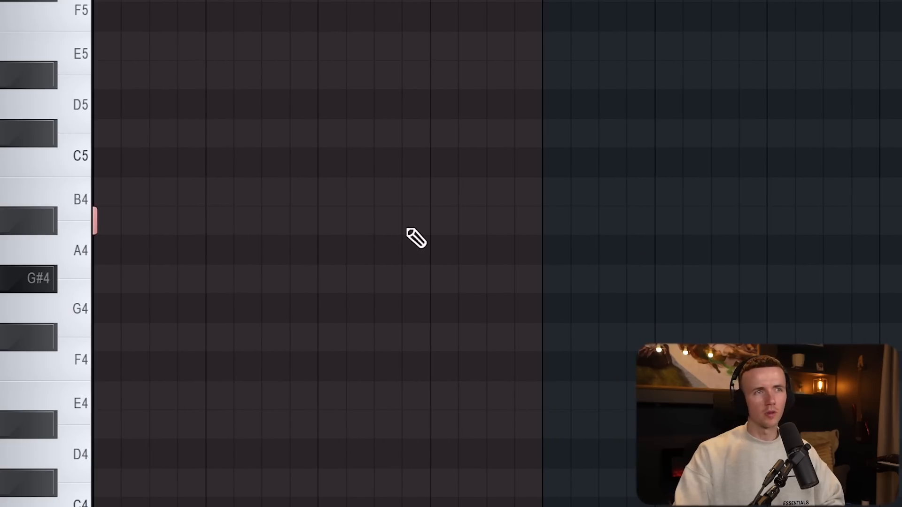
# Repeat the A#4 808 note at regular intervals across the pattern in the piano roll while the beat plays
pyautogui.press('space')
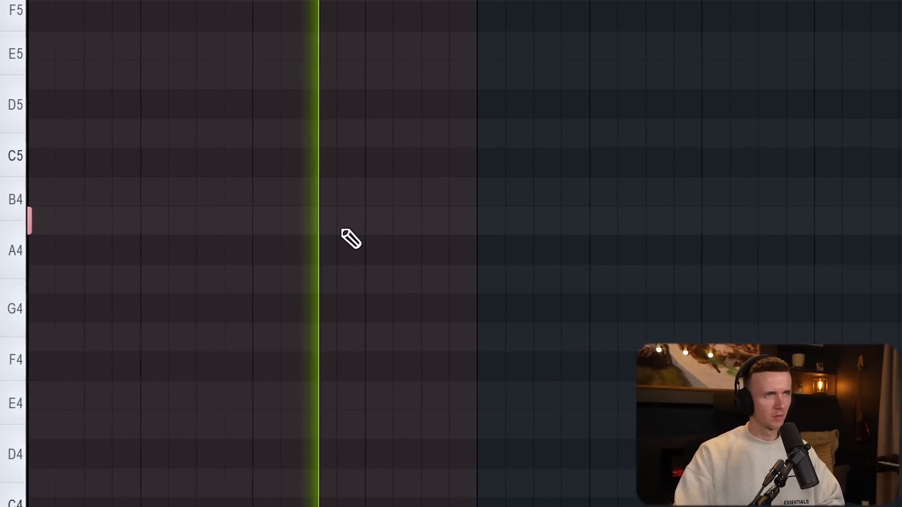
pyautogui.hotkey('ctrl', 'b')
pyautogui.hotkey('ctrl', 'a')
pyautogui.scroll(-1, 342, 232)
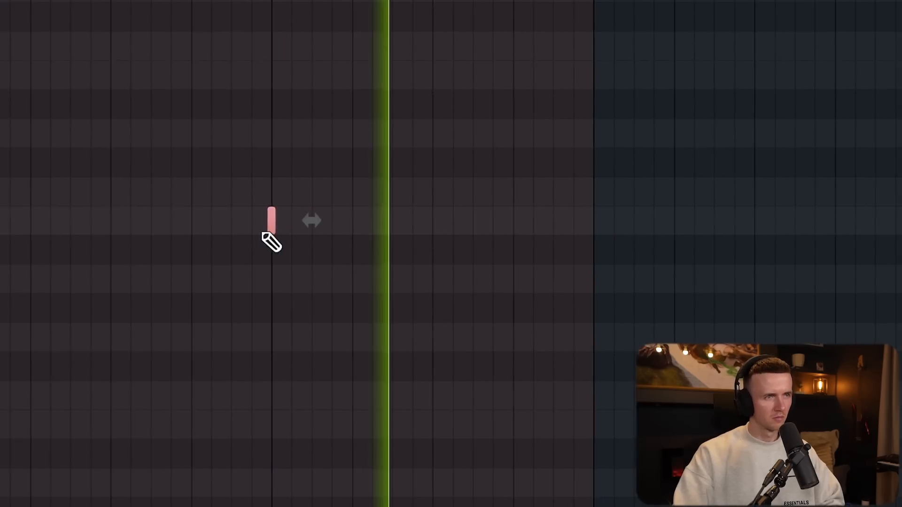
pyautogui.hotkey('ctrl', 'b')
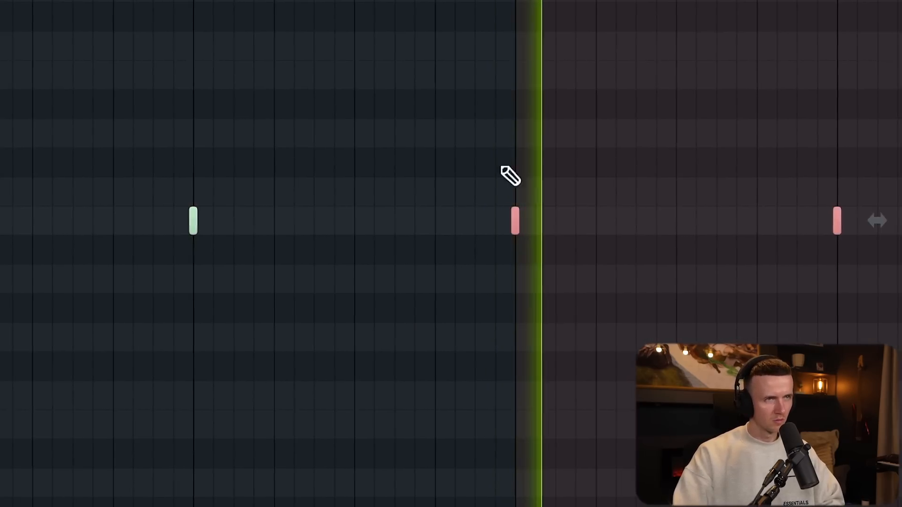
pyautogui.hotkey('ctrl', 'a')
pyautogui.scroll(-1, 501, 167)
pyautogui.rightClick(629, 227)
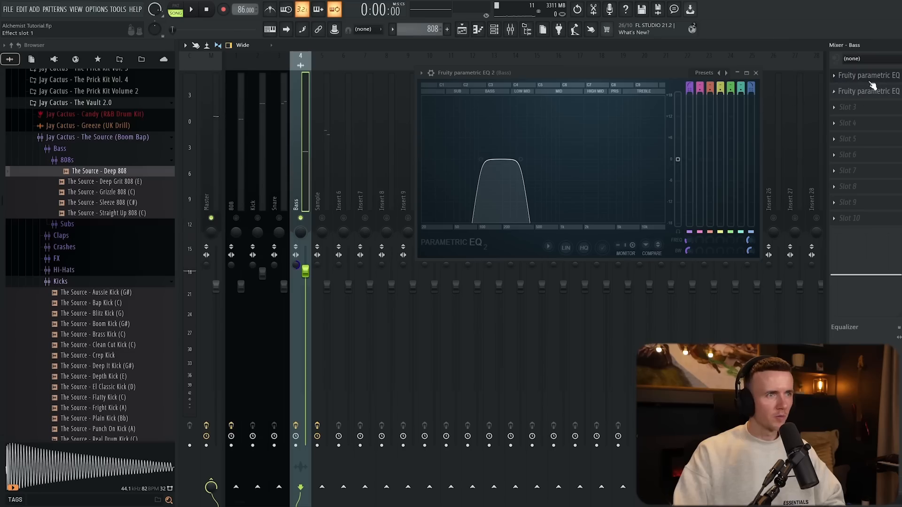
# Raise the low-pass cutoff slightly in the Bass track's Fruity parametric EQ 2 during playback
pyautogui.press('space')
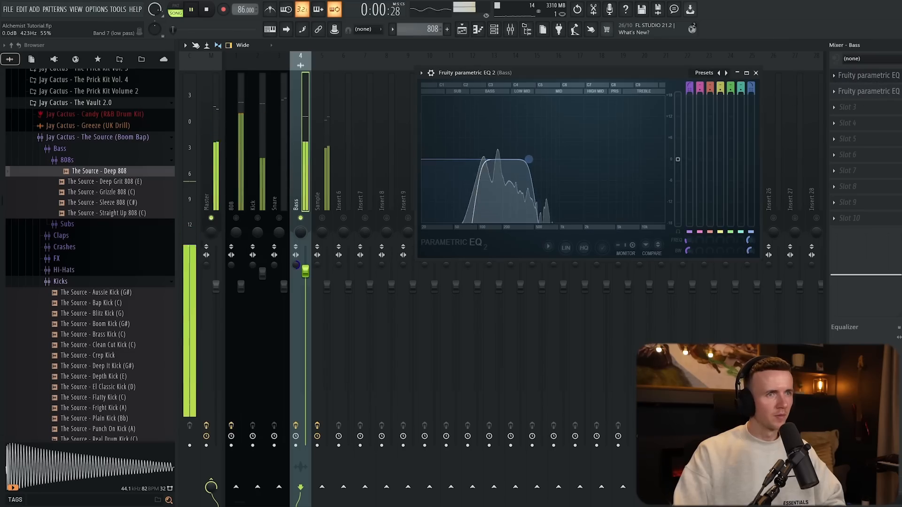
pyautogui.press('space')
# Lower the low-pass cutoff in the 808 track's Fruity parametric EQ 2 to just under 100 Hz
pyautogui.click(245, 220)
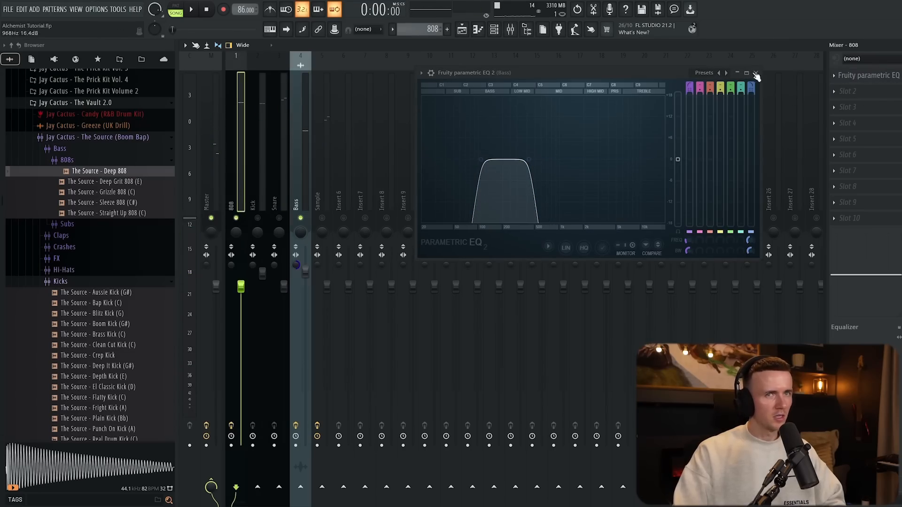
pyautogui.click(889, 76)
pyautogui.press('space')
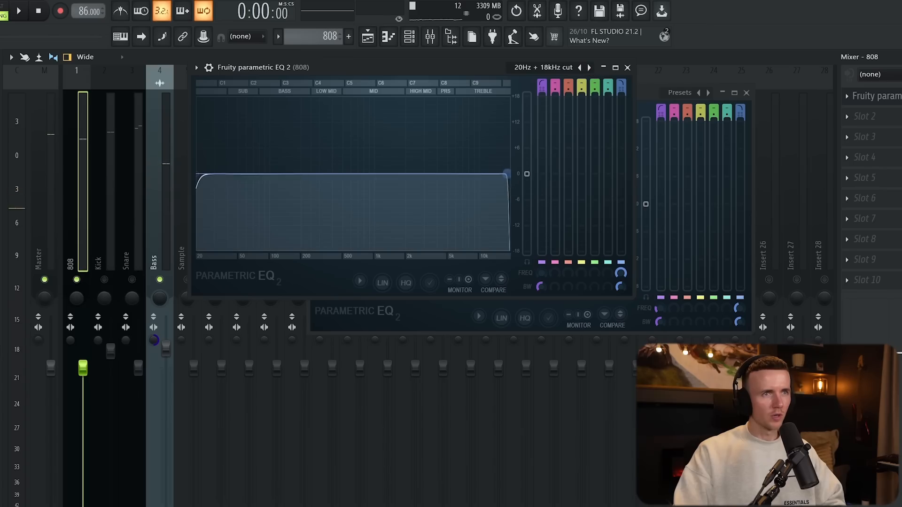
pyautogui.moveTo(506, 173); pyautogui.dragTo(263, 180)
pyautogui.press('space')
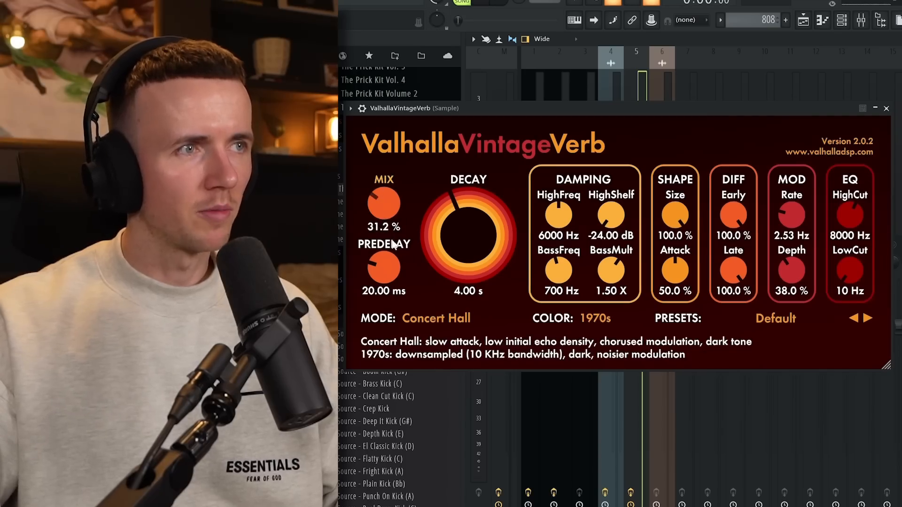
# Set the Sample track's ValhallaVintageVerb mix to 18.8 % and LowCut to 460 Hz during playback
pyautogui.press('space')
pyautogui.moveTo(384, 198); pyautogui.dragTo(383, 203)
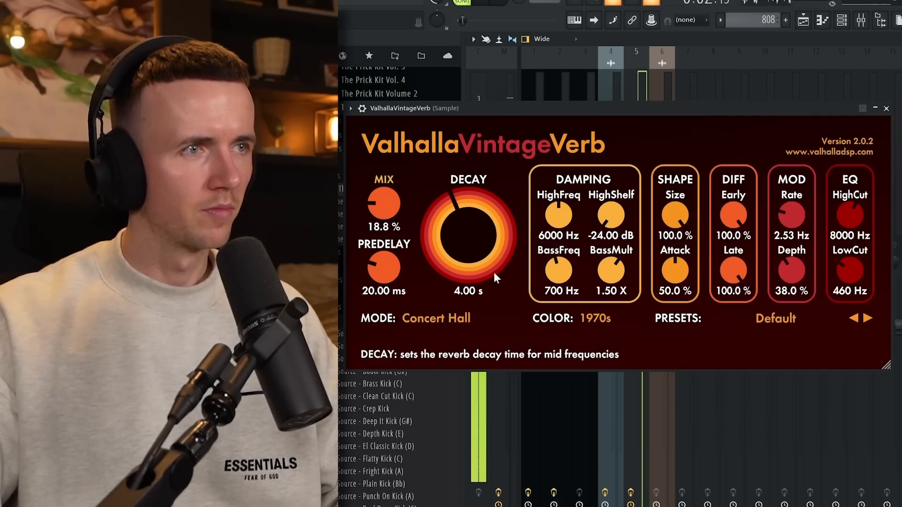
pyautogui.moveTo(446, 228); pyautogui.dragTo(448, 235)
pyautogui.moveTo(384, 203); pyautogui.dragTo(387, 207)
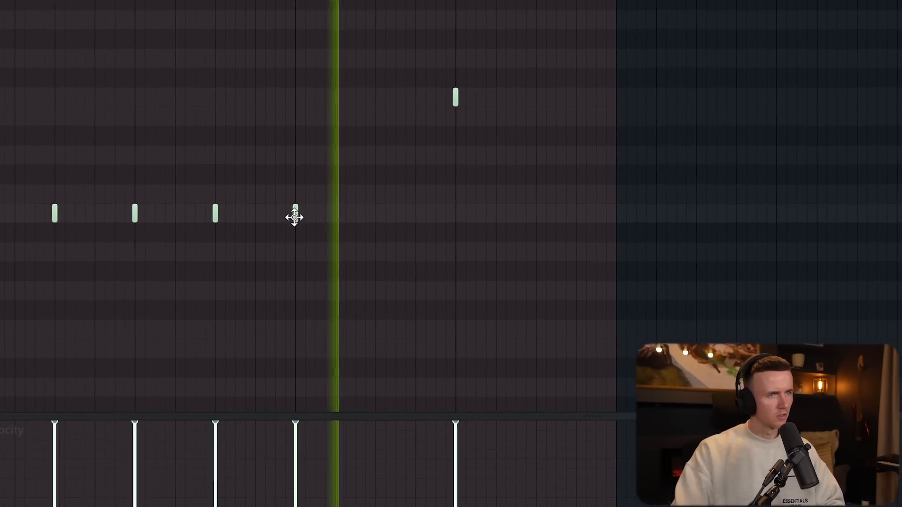
# Add another evenly spaced note after the fourth repeated hit in the piano roll
pyautogui.click(378, 217)
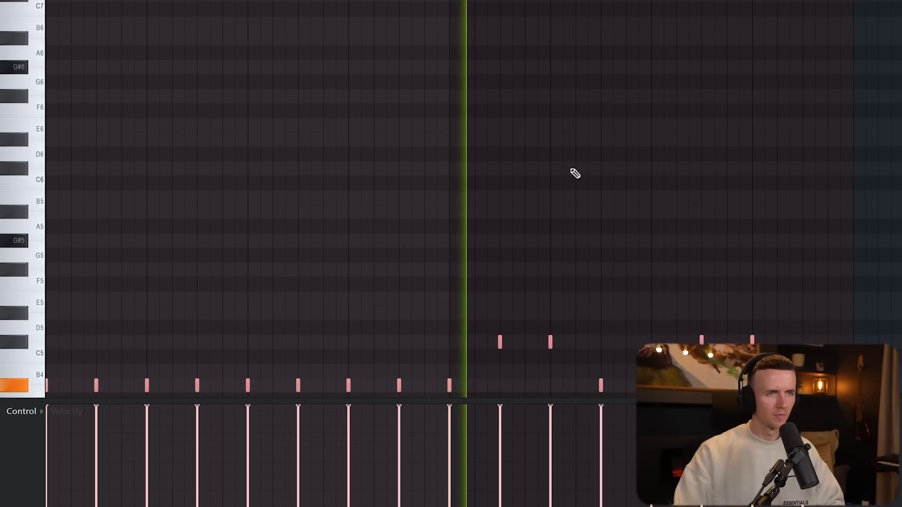
pyautogui.scroll(-3, 587, 144)
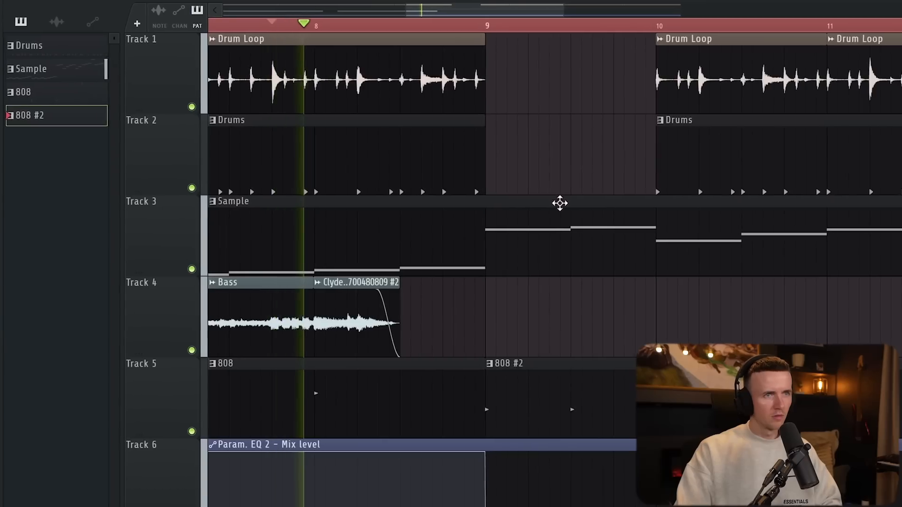
pyautogui.scroll(-8, 560, 203)
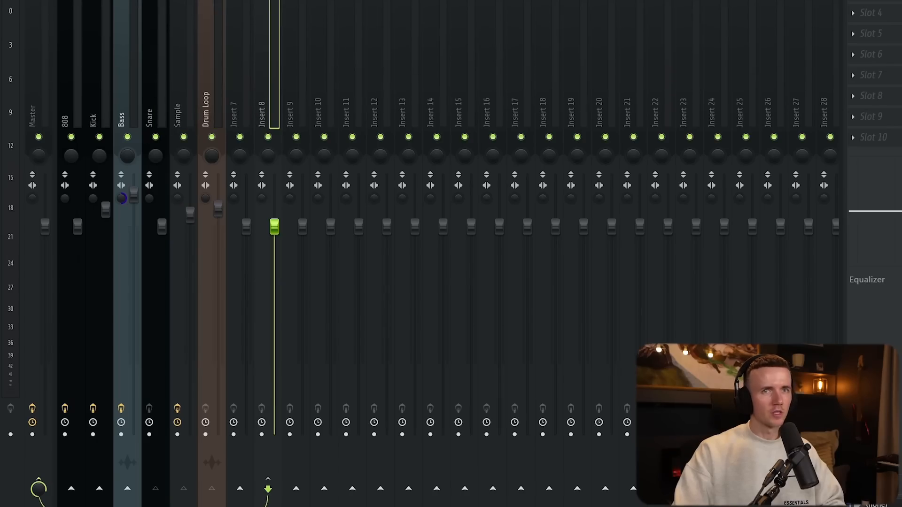
# Use RC-20 Retro Color on mixer Insert 8 and set its Noise amount to about 7 %
pyautogui.click(853, 1)
pyautogui.moveTo(866, 1)
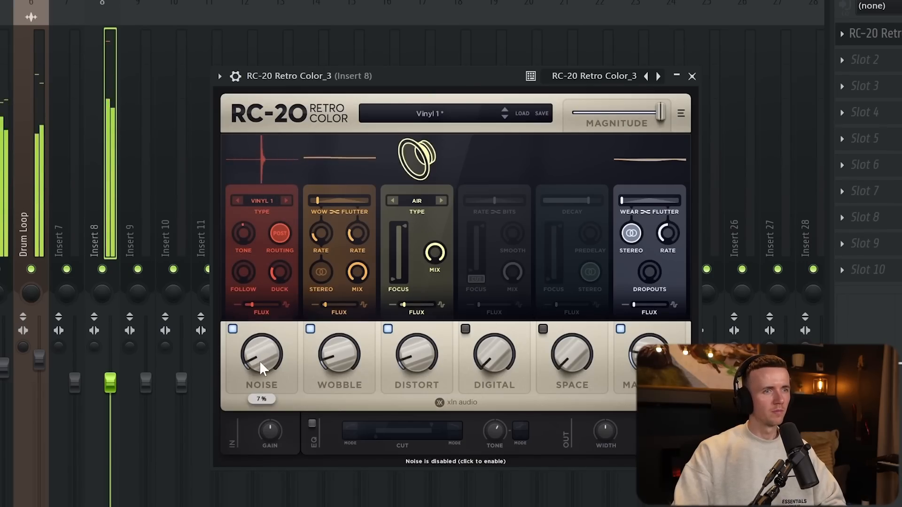
pyautogui.moveTo(260, 362); pyautogui.dragTo(261, 365)
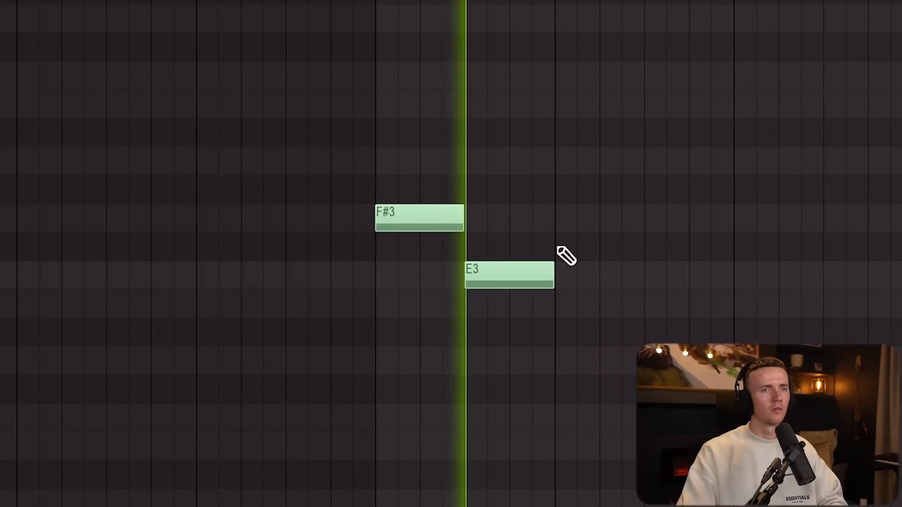
# Continue the bass line after the F#3 and E3 notes with F3 and F#3
pyautogui.click(501, 246)
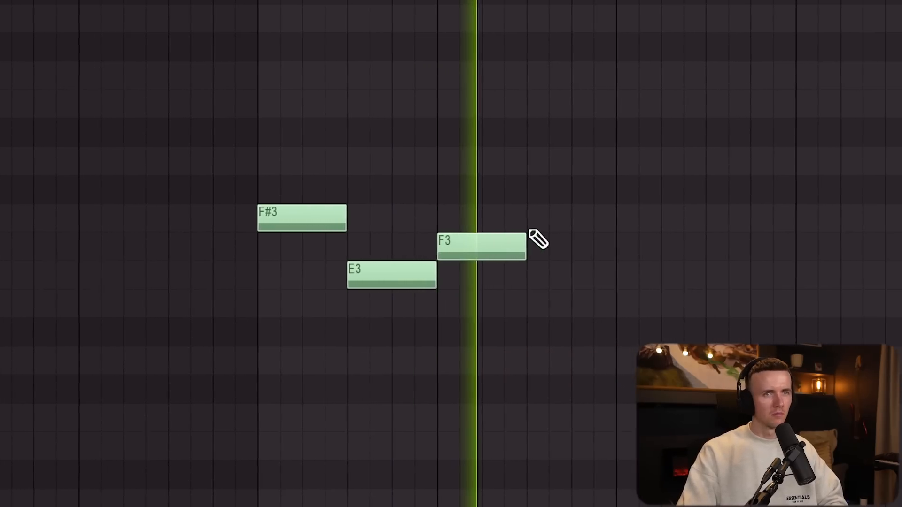
pyautogui.click(494, 218)
pyautogui.click(517, 220)
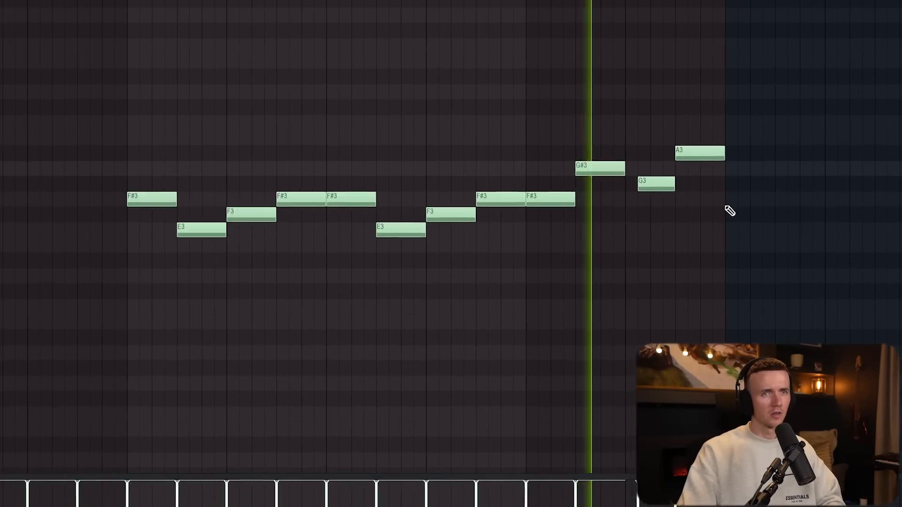
# Duplicate the closing notes of the bass phrase, from the last F#3 to A3
pyautogui.scroll(-3, 691, 223)
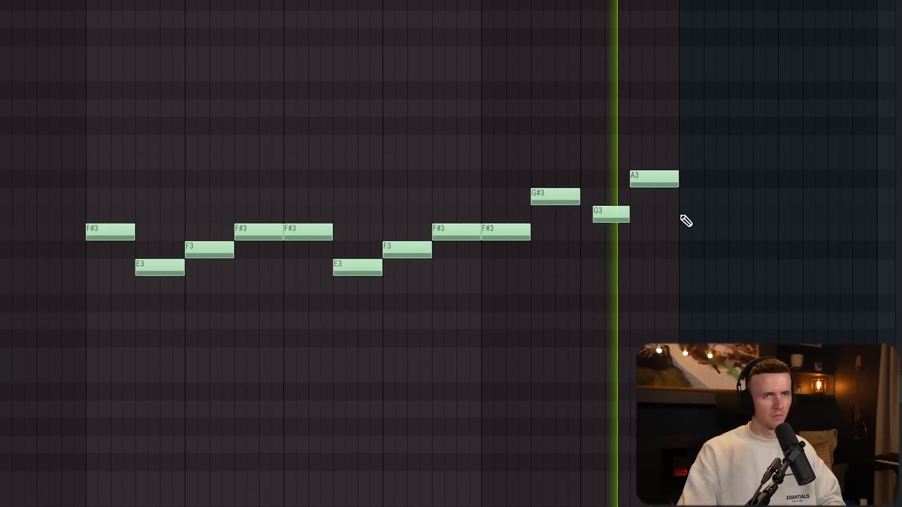
pyautogui.moveTo(699, 167); pyautogui.dragTo(490, 276)
pyautogui.hotkey('ctrl', 'b')
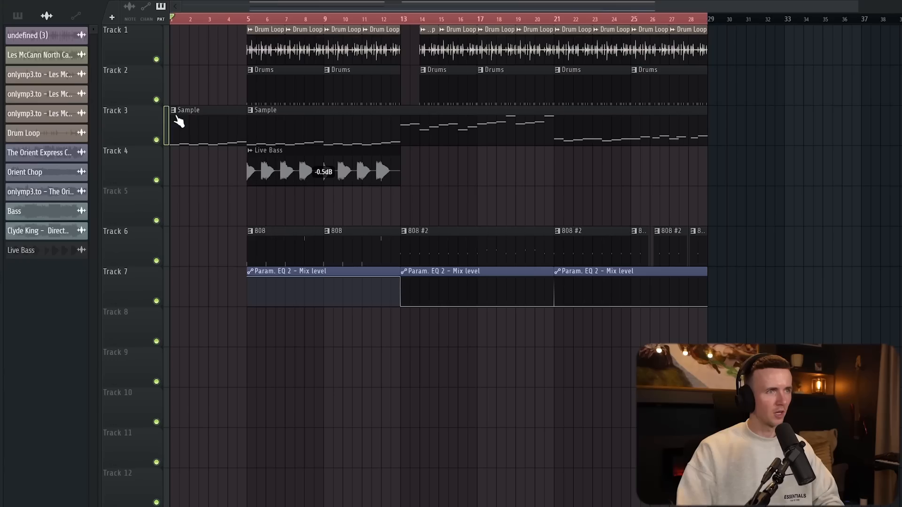
# Make the intro's Sample clip unique and duplicate the Orient Express clip along Track 10 to fill the four-bar intro
pyautogui.click(173, 114)
pyautogui.click(210, 204)
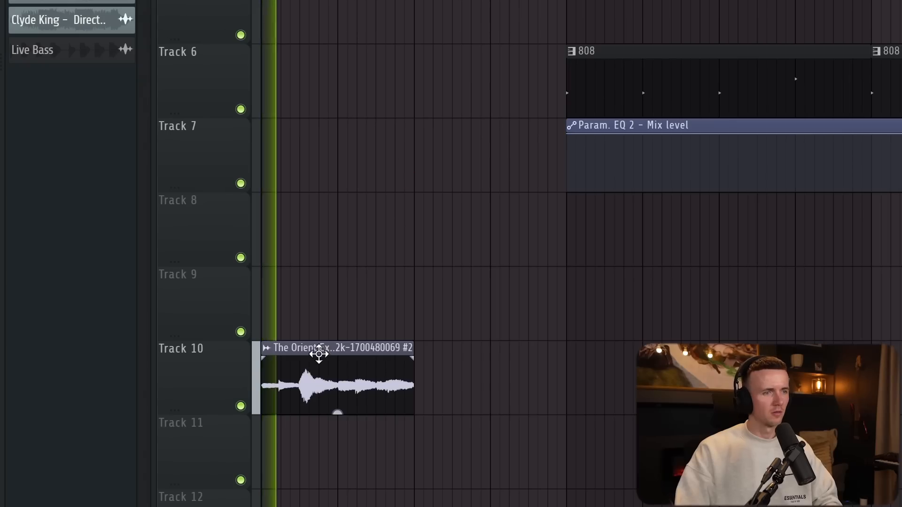
pyautogui.moveTo(317, 356); pyautogui.dragTo(463, 362)
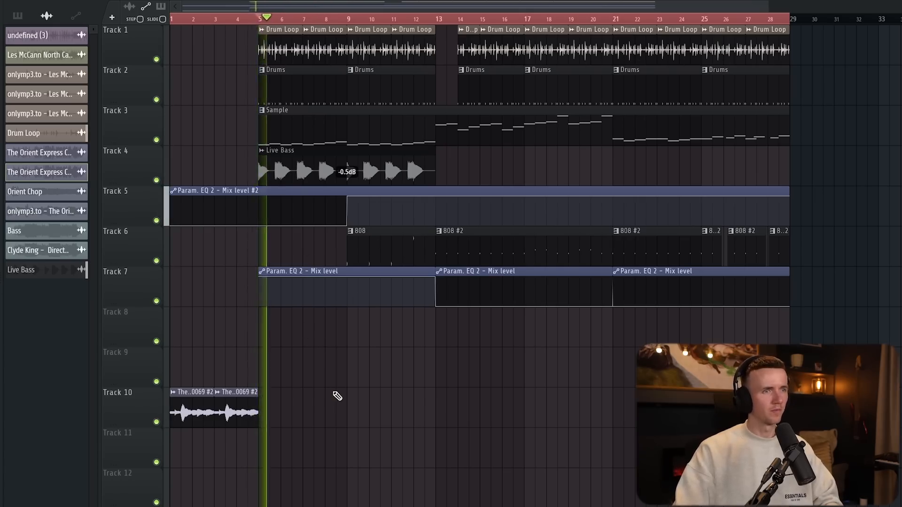
# Shape the Param. EQ 2 Mix level #2 automation on Track 5 to stay at minimum until bar 13 and jump up there
pyautogui.moveTo(427, 177); pyautogui.dragTo(432, 236)
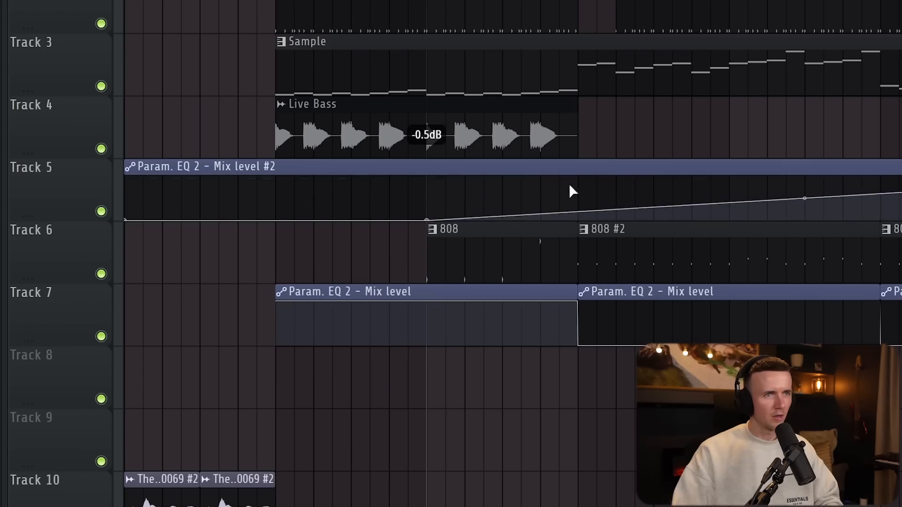
pyautogui.moveTo(572, 190); pyautogui.dragTo(579, 182)
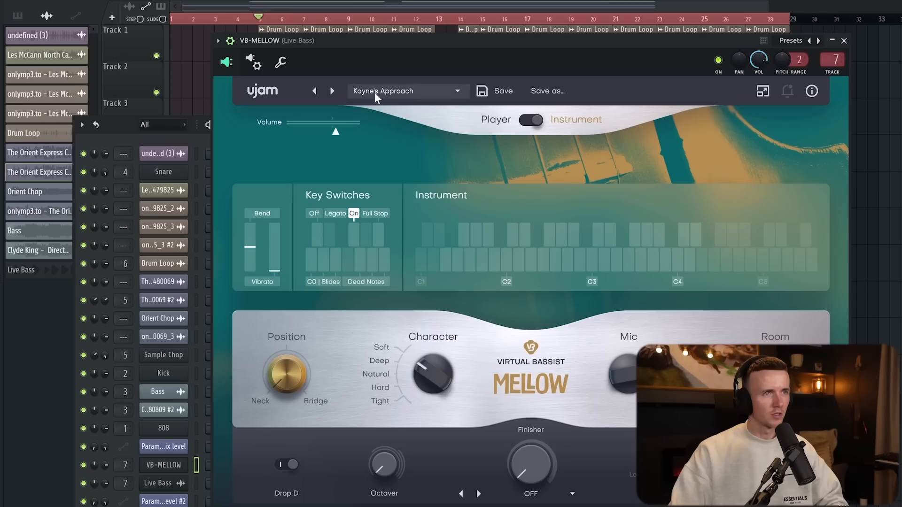
# Close the VB-MELLOW bass plugin and split the Drums pattern into separate Snare and Kick patterns
pyautogui.click(844, 41)
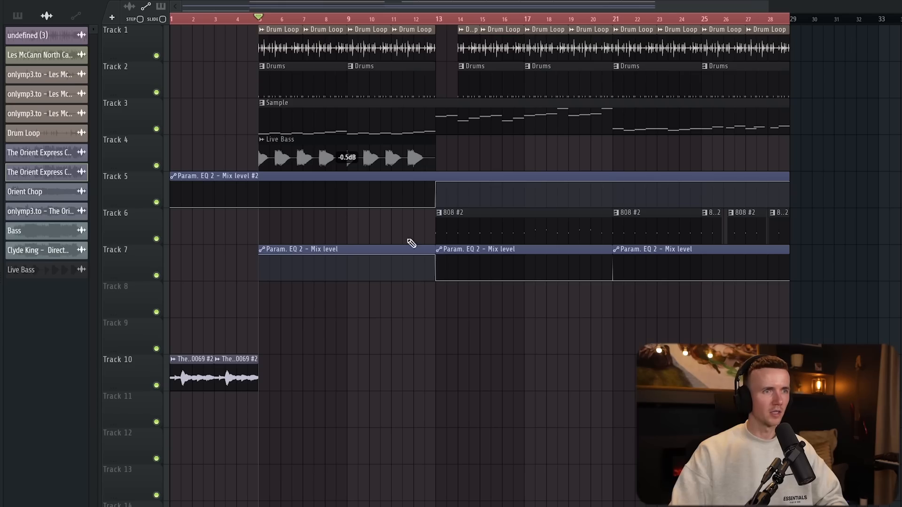
pyautogui.press('space')
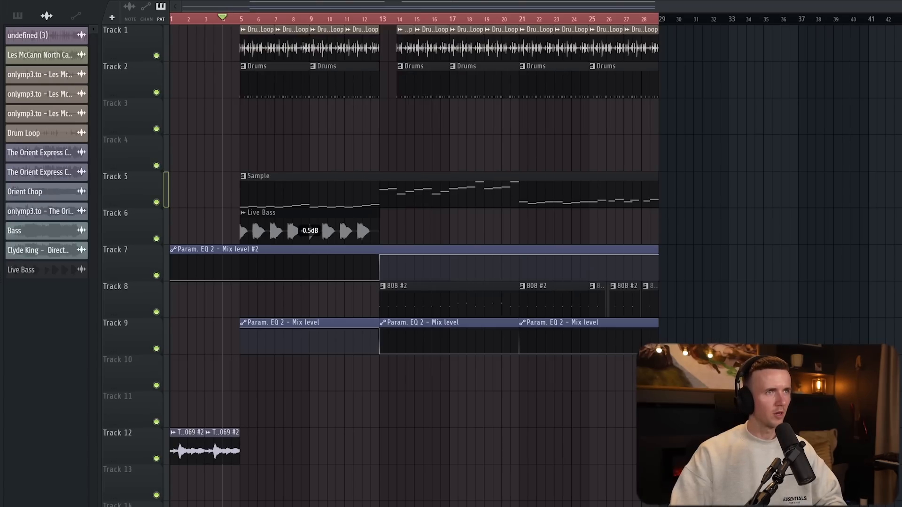
pyautogui.click(292, 1)
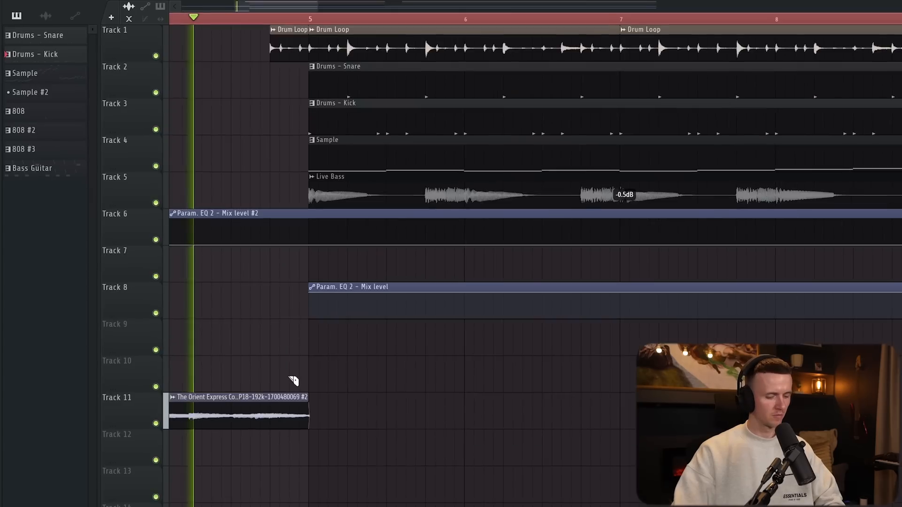
# Cut short gaps out of the Snare clip just before bar 21 and out of the Snare and Drum Loop clips in bar 24
pyautogui.press('p')
pyautogui.scroll(-5, 288, 378)
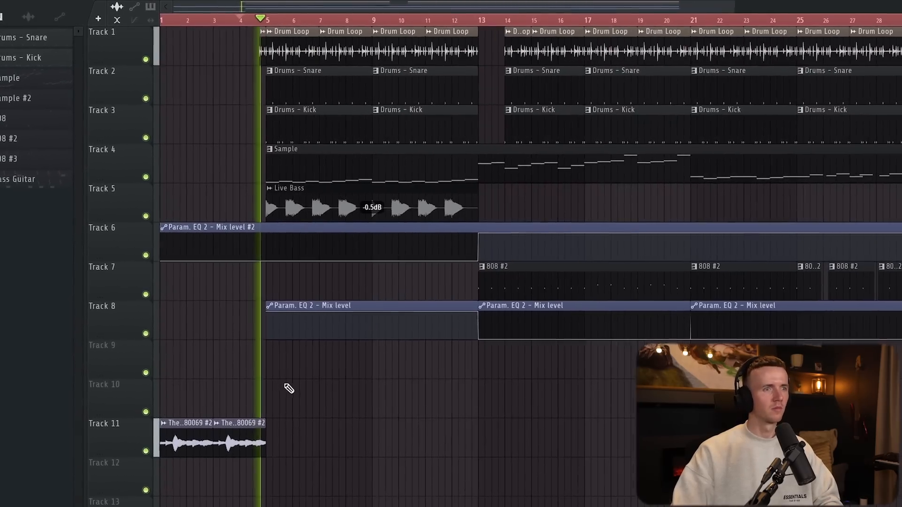
pyautogui.scroll(-2, 285, 385)
pyautogui.hotkey('ctrl', 'a')
pyautogui.hotkey('ctrl', 'd')
pyautogui.press('d')
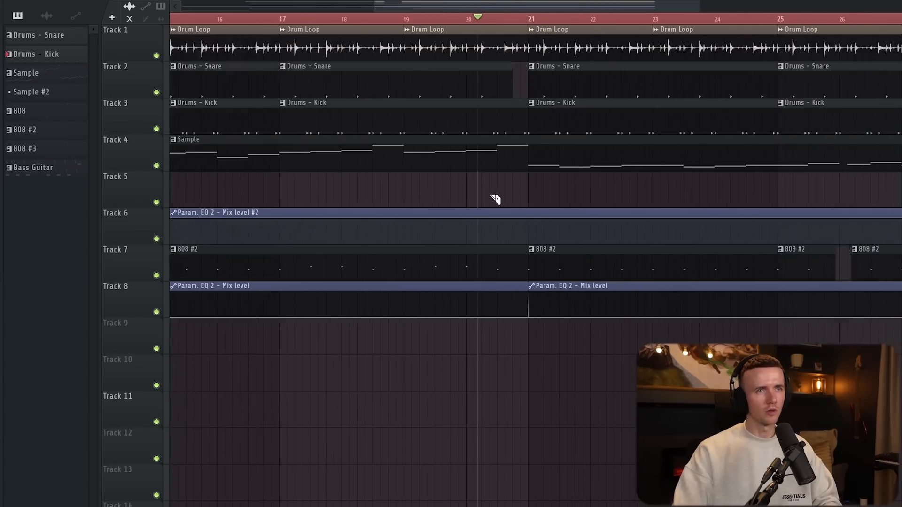
pyautogui.scroll(-4, 709, 201)
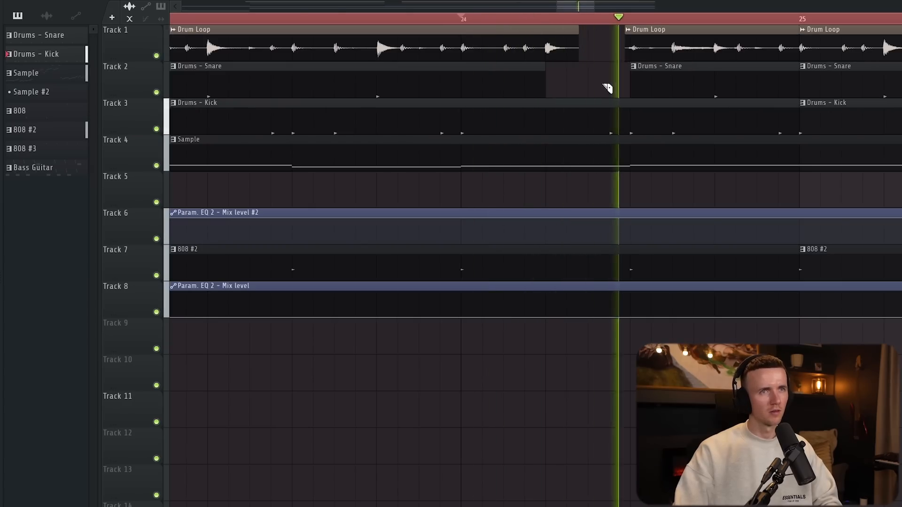
pyautogui.scroll(-4, 551, 211)
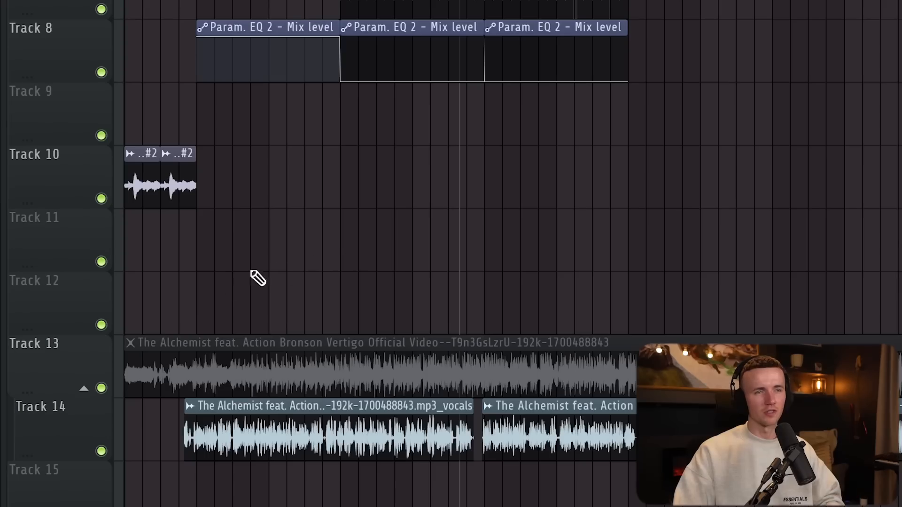
# Review the stem extraction options for the muted Alchemist clip on Track 13, and close them without extracting
pyautogui.scroll(3, 133, 314)
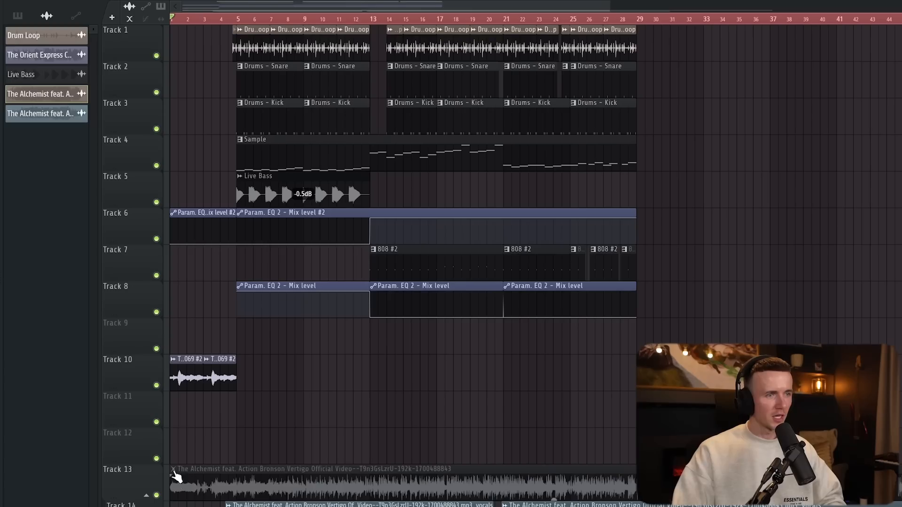
pyautogui.rightClick(173, 472)
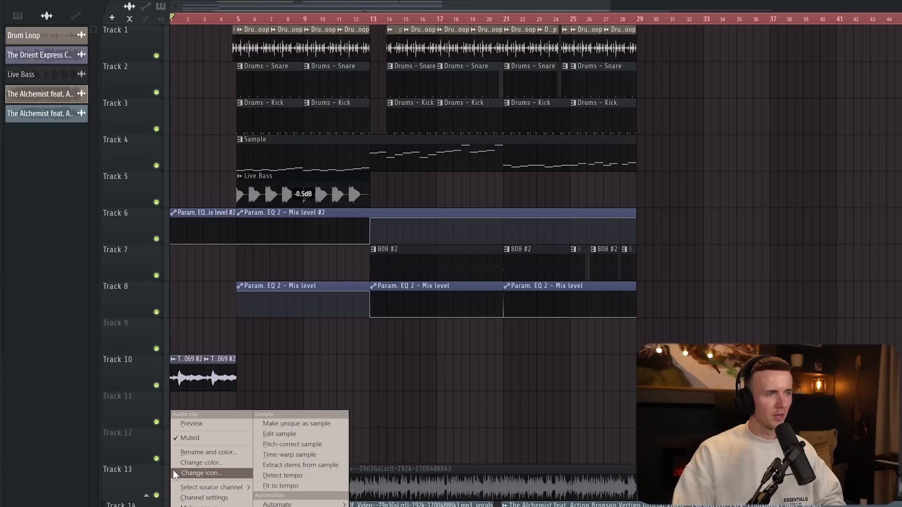
pyautogui.click(297, 466)
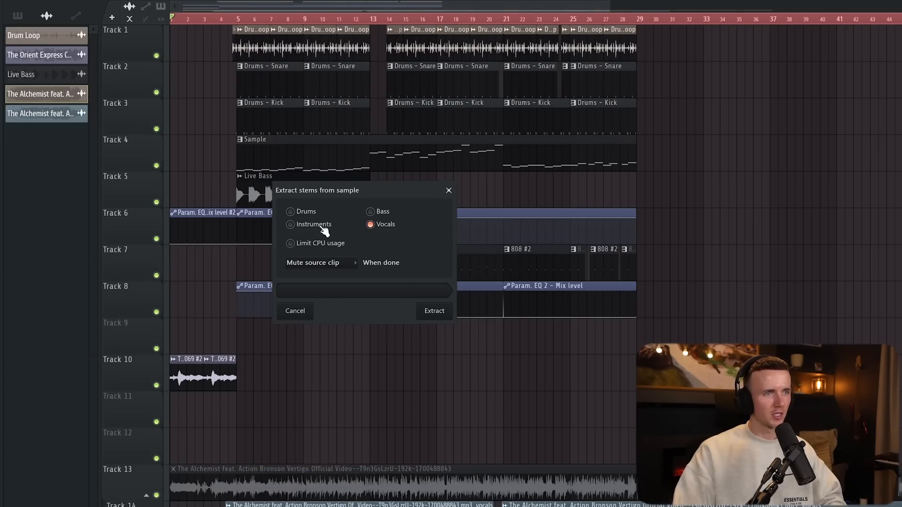
pyautogui.click(449, 191)
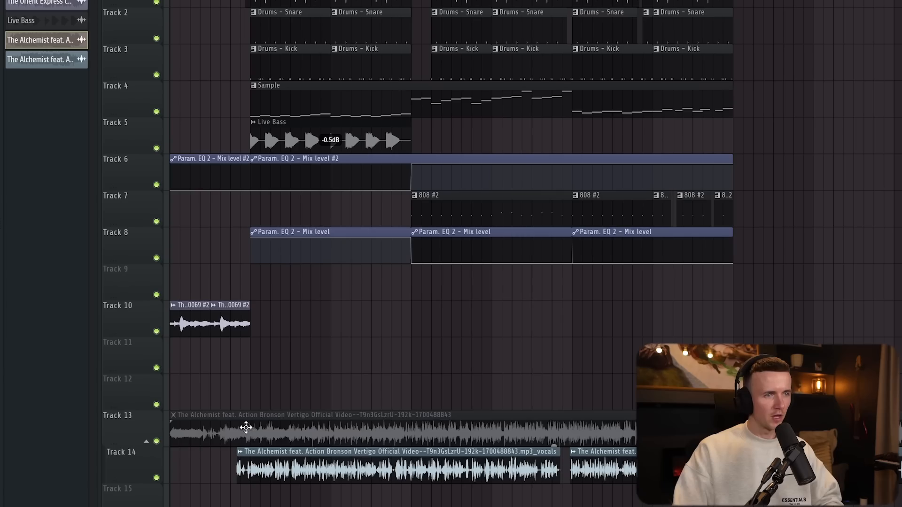
# Delete the muted full-song Alchemist clip from Track 13
pyautogui.rightClick(247, 429)
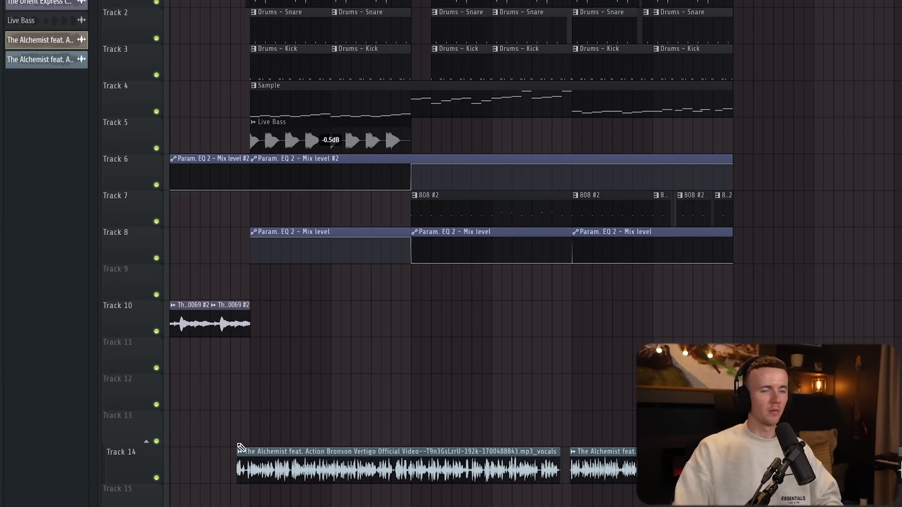